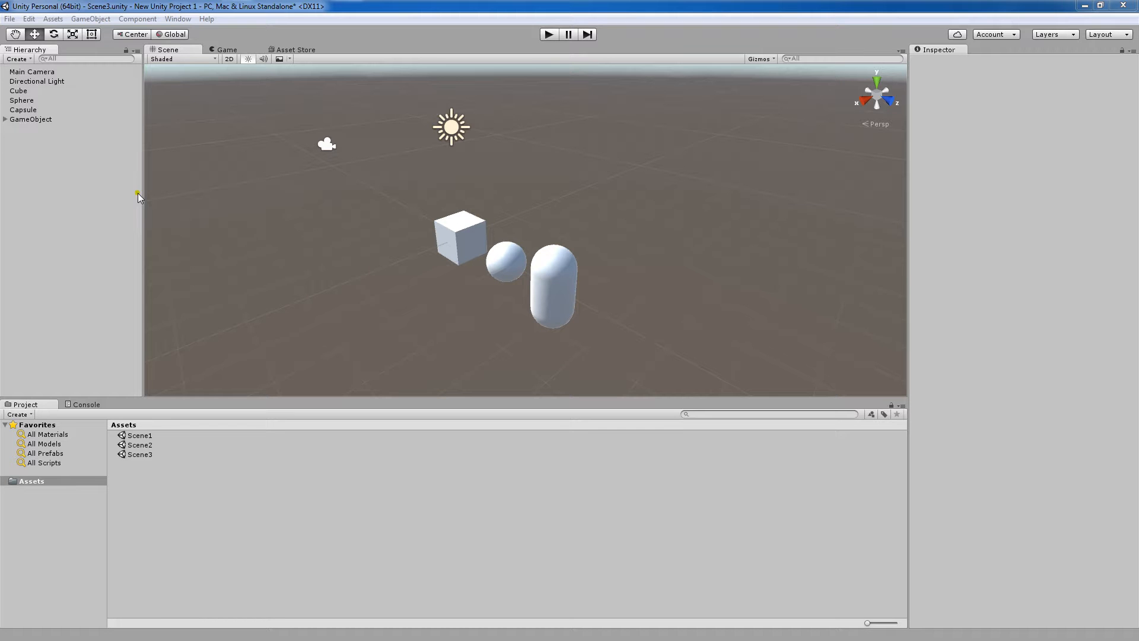
Inspect the components of the Cube and the Main Camera
{"action": "left_click", "coordinate": [27, 92]}
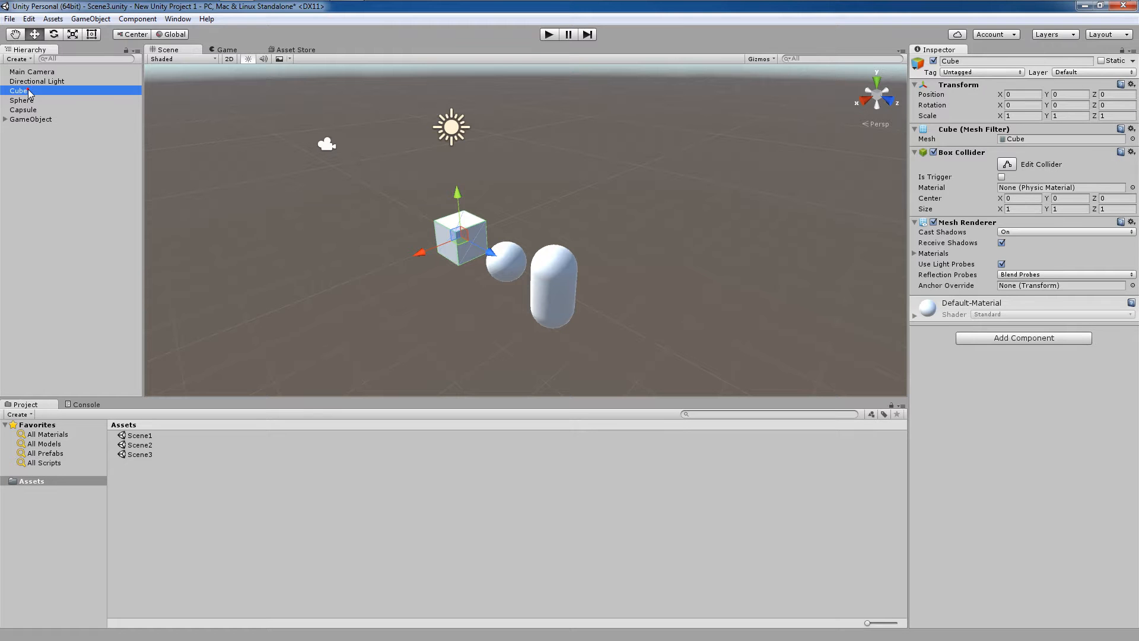
{"action": "left_click", "coordinate": [42, 71]}
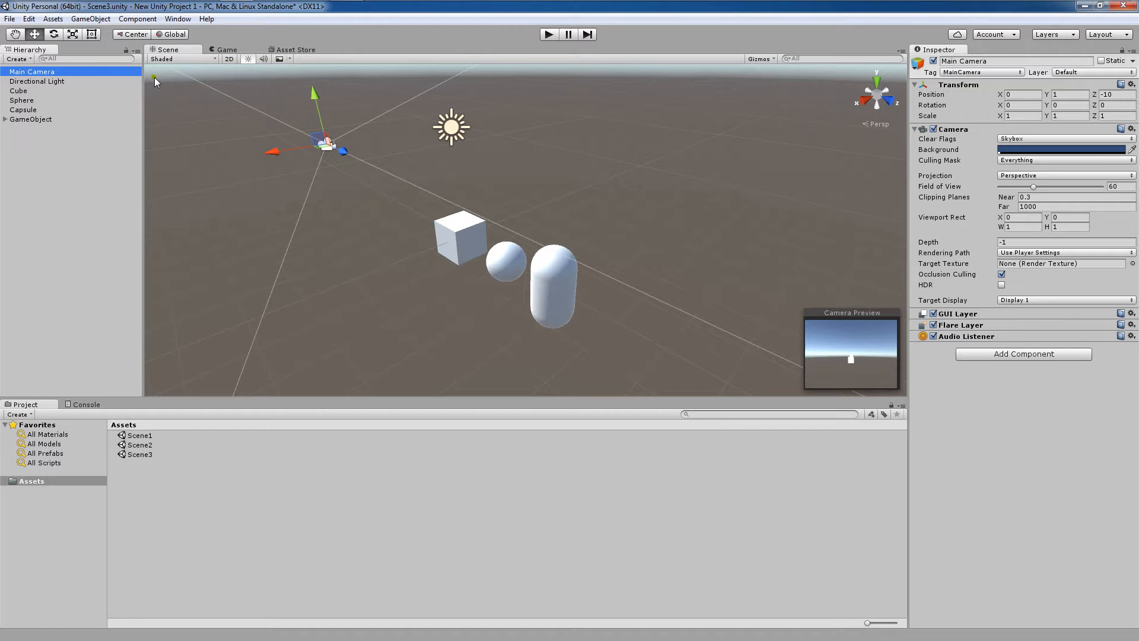
{"action": "scroll", "coordinate": [403, 252], "scroll_direction": "up", "scroll_amount": 1}
{"action": "middle_click_drag", "start_coordinate": [372, 228], "coordinate": [507, 319]}
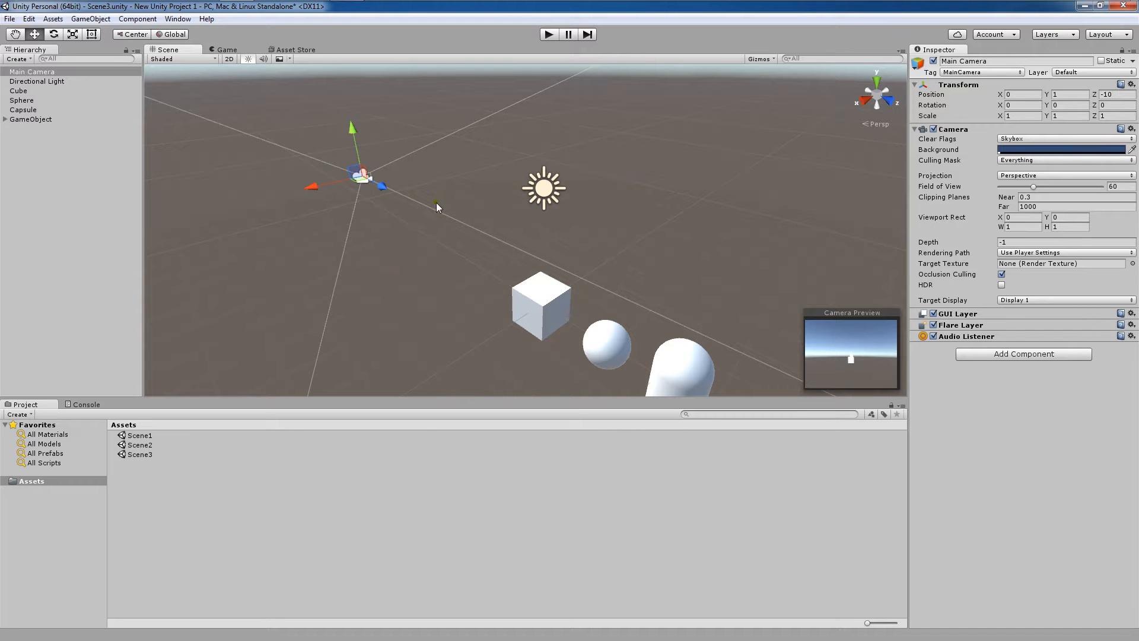
Rotate the Directional Light in the scene to about X 8, Y 38, Z -36
{"action": "left_click", "coordinate": [37, 81]}
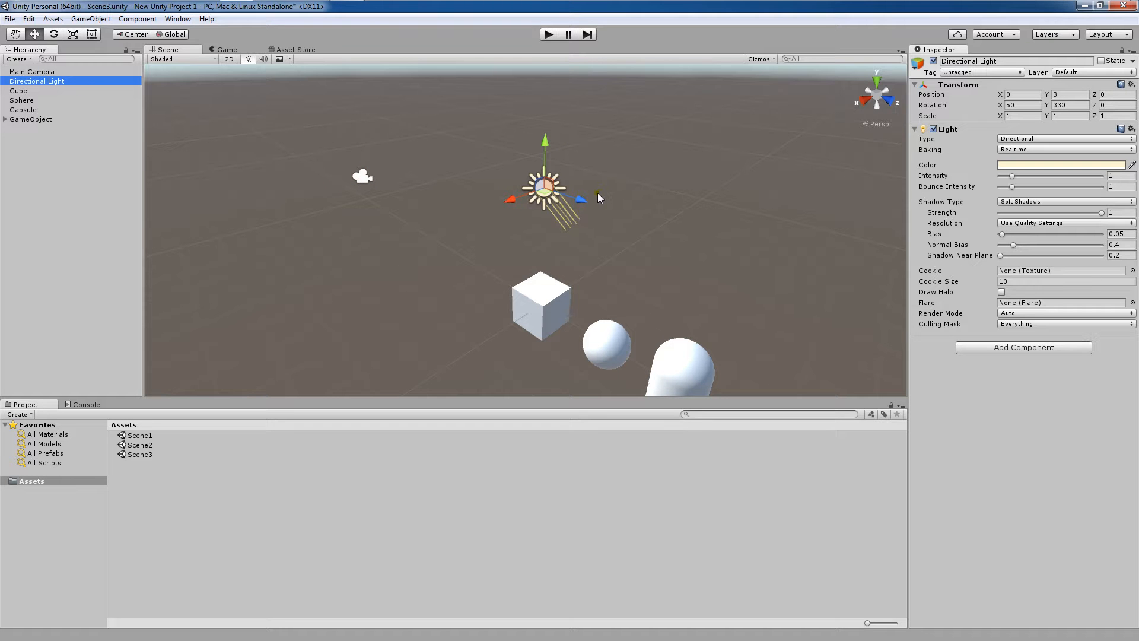
{"action": "key", "text": "e"}
{"action": "left_click_drag", "start_coordinate": [582, 200], "coordinate": [522, 188]}
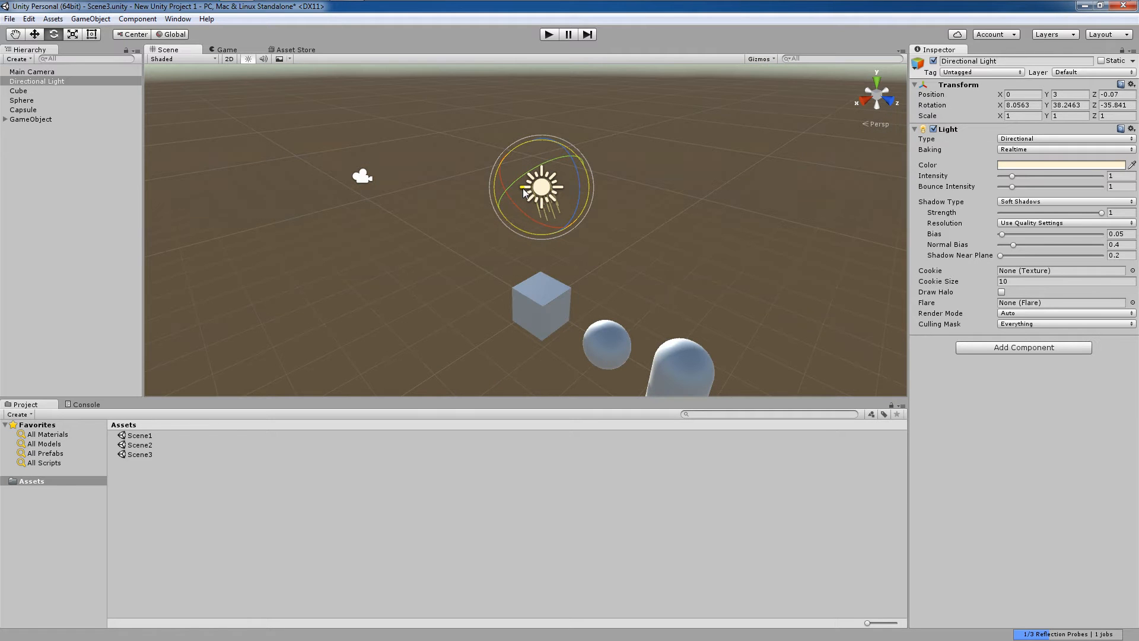
{"action": "left_click", "coordinate": [347, 131]}
Review the Cube, Sphere, Capsule, and the parent and child empty GameObjects one after another
{"action": "left_click", "coordinate": [18, 90]}
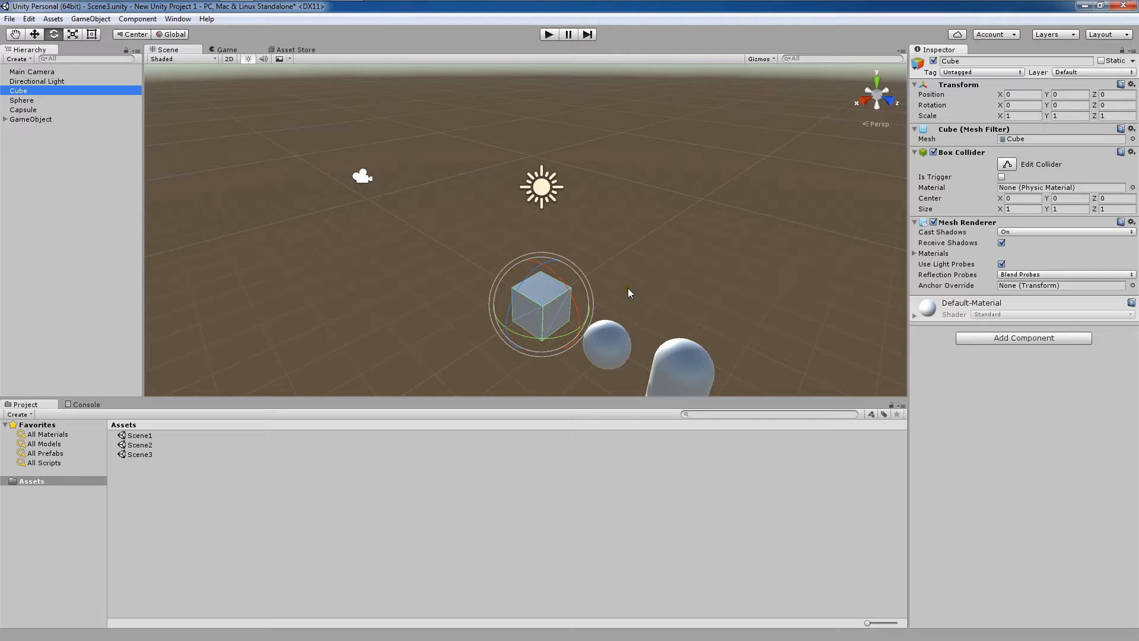
{"action": "left_click", "coordinate": [84, 102]}
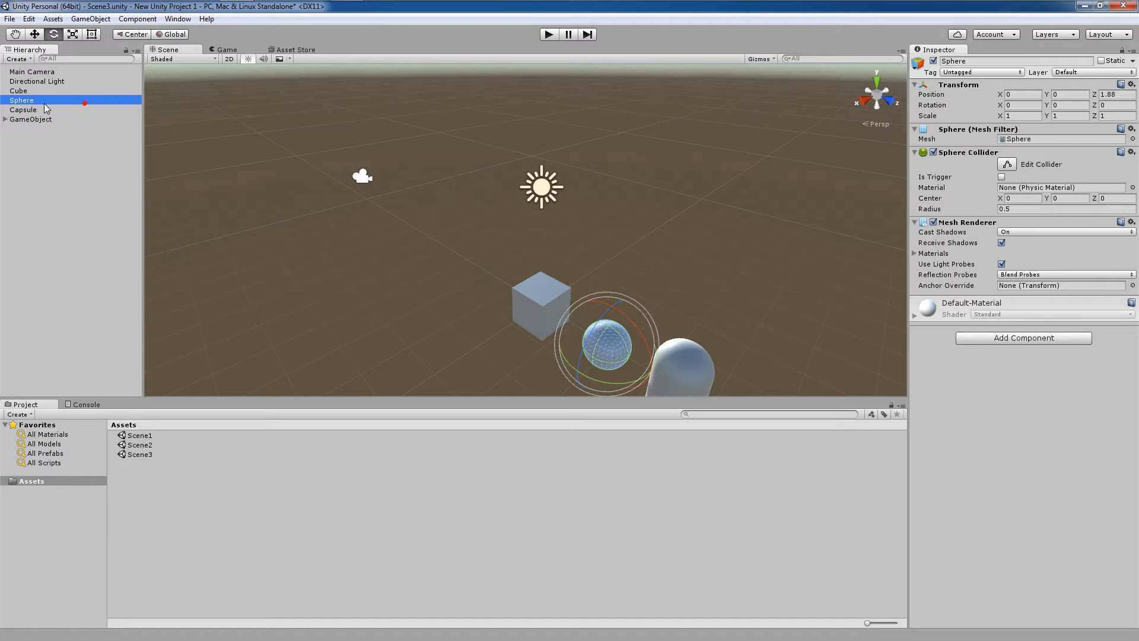
{"action": "left_click", "coordinate": [67, 111]}
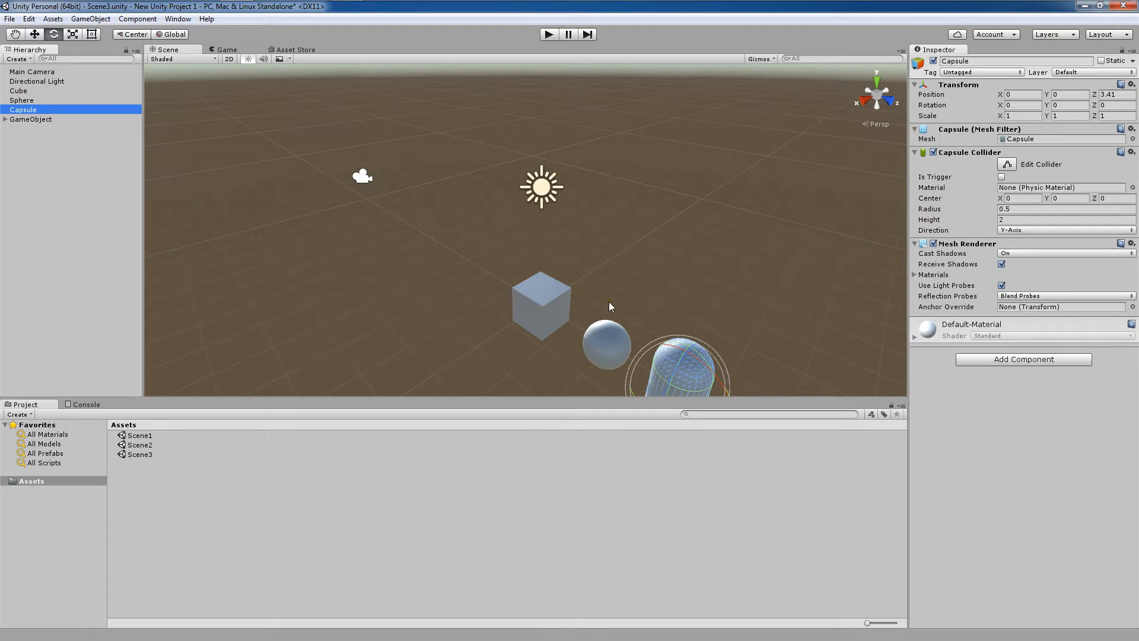
{"action": "left_click", "coordinate": [52, 120]}
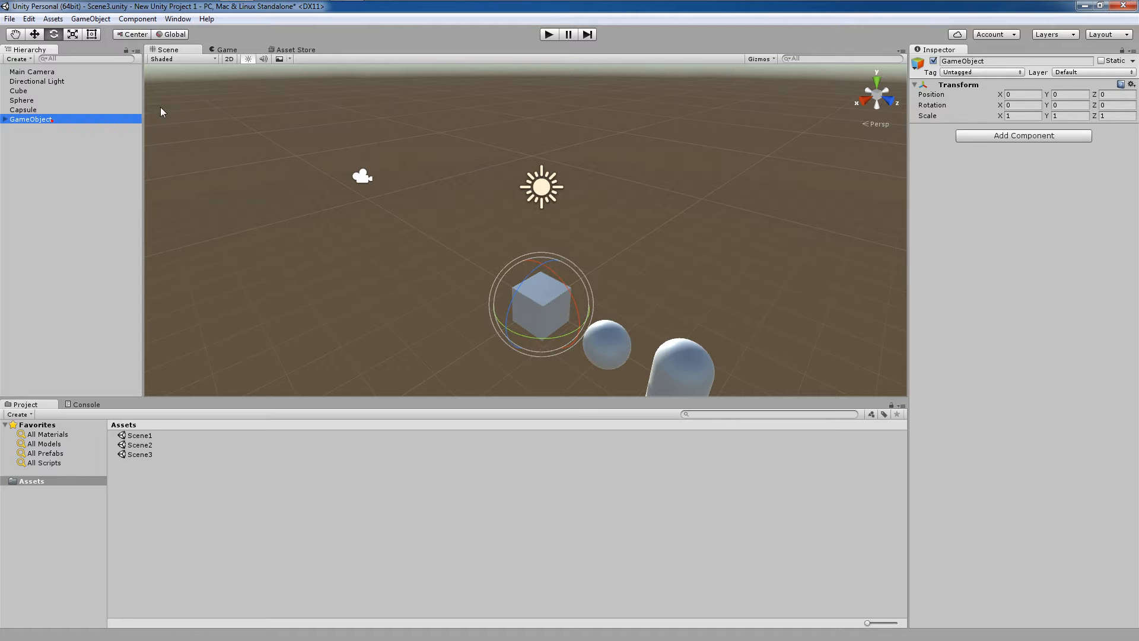
{"action": "left_click", "coordinate": [5, 119]}
{"action": "left_click", "coordinate": [46, 128]}
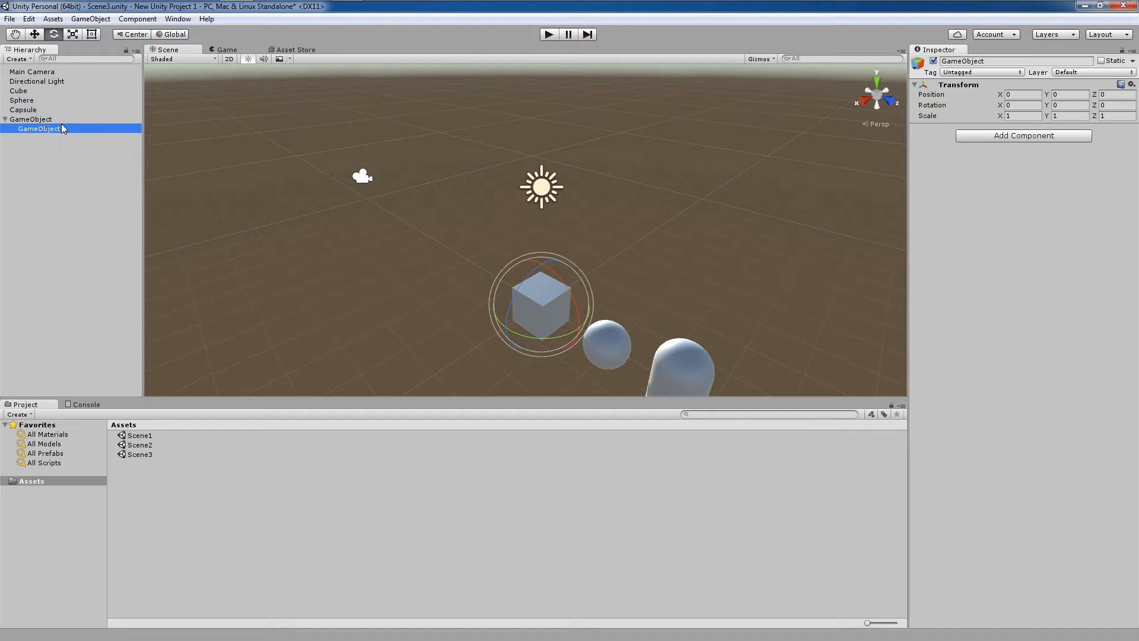
{"action": "left_click", "coordinate": [78, 169]}
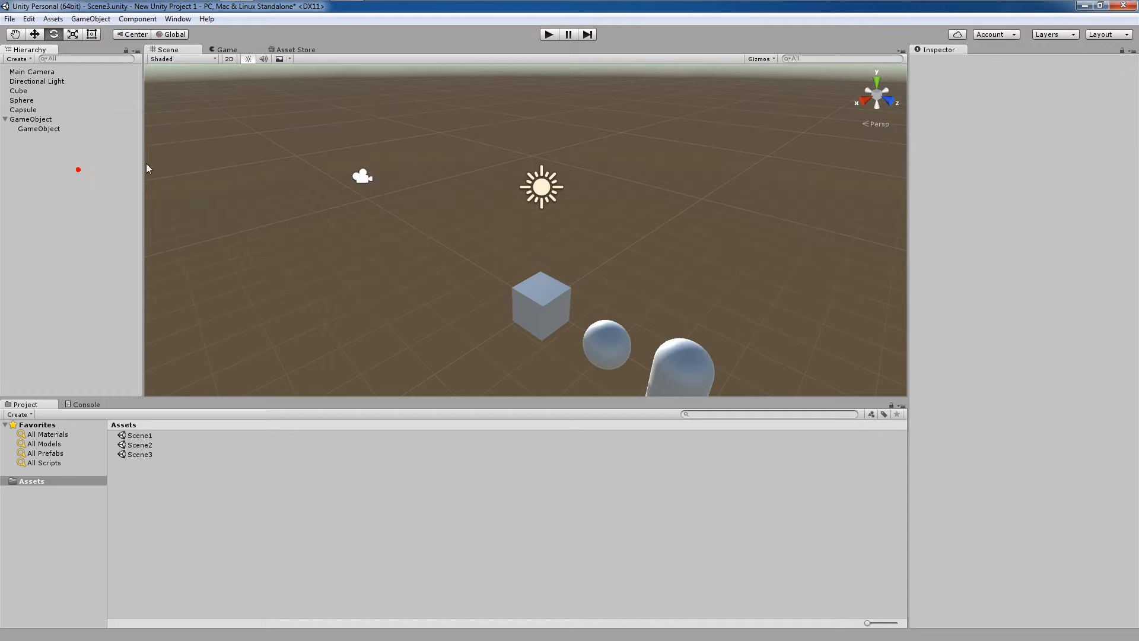
Look through the game object types that can be created, including 3D, 2D, light and audio objects
{"action": "left_click", "coordinate": [108, 20]}
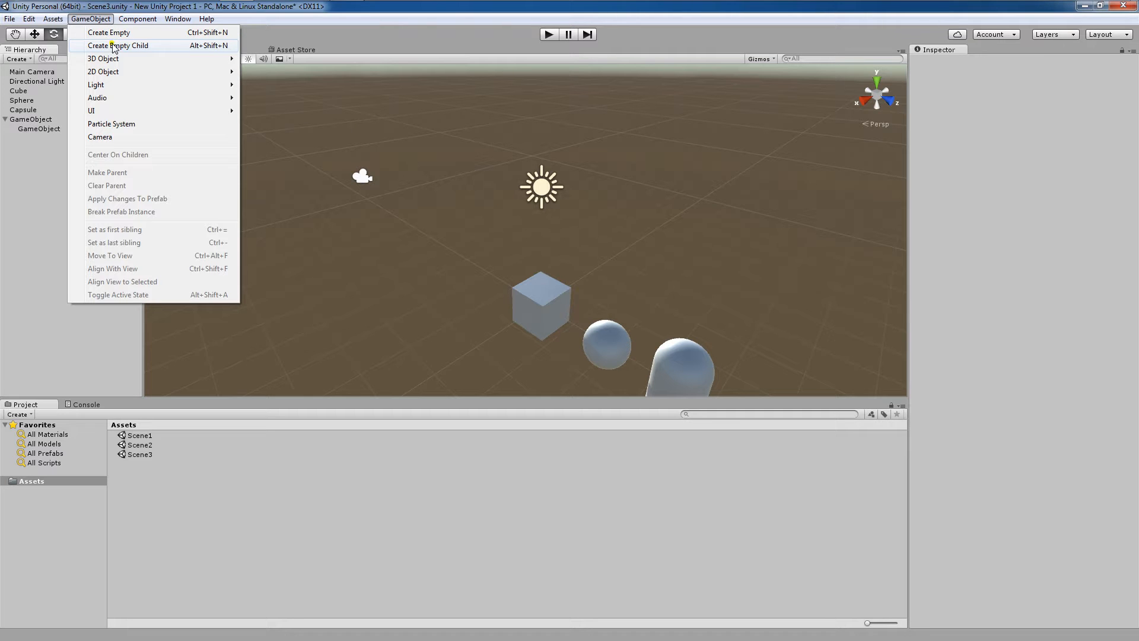
{"action": "mouse_move", "coordinate": [178, 59]}
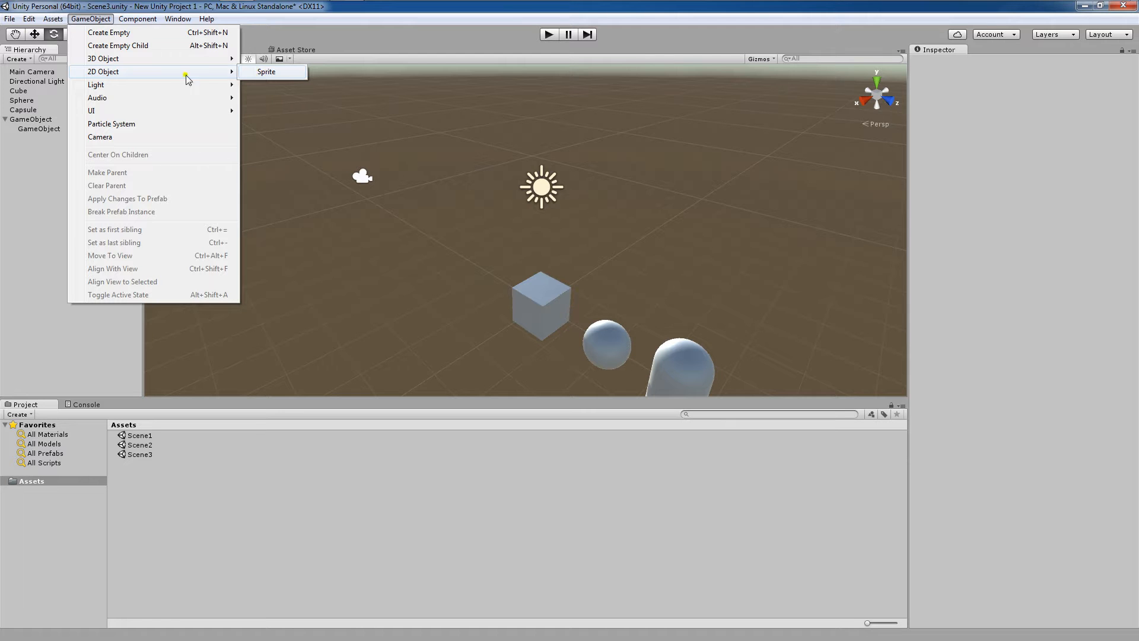
{"action": "mouse_move", "coordinate": [113, 85]}
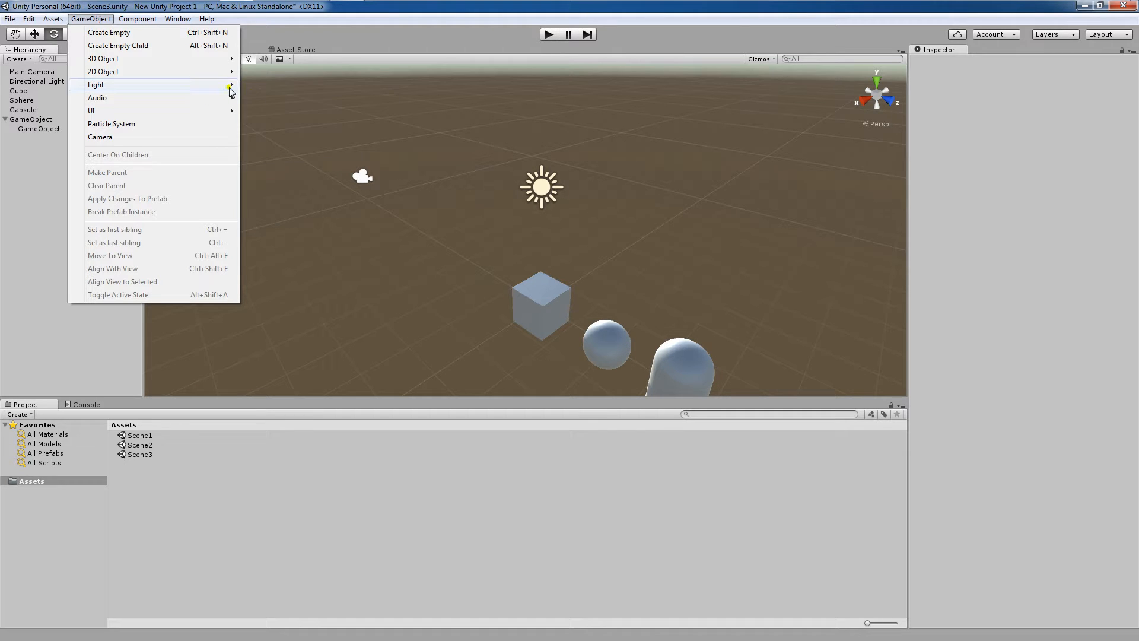
{"action": "mouse_move", "coordinate": [226, 98]}
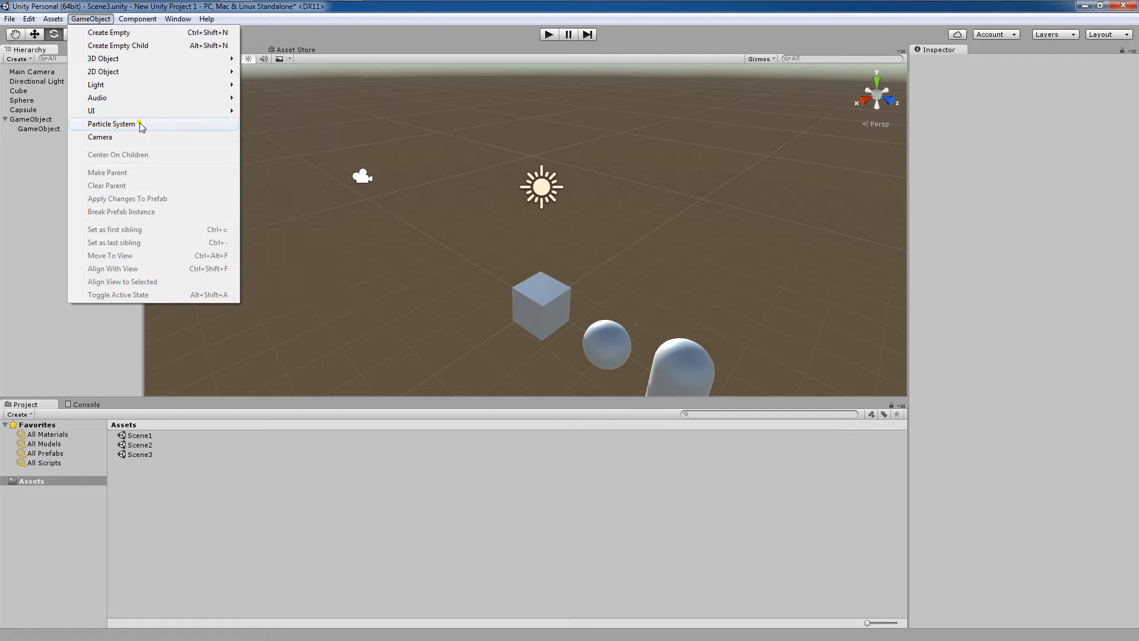
{"action": "left_click", "coordinate": [5, 196]}
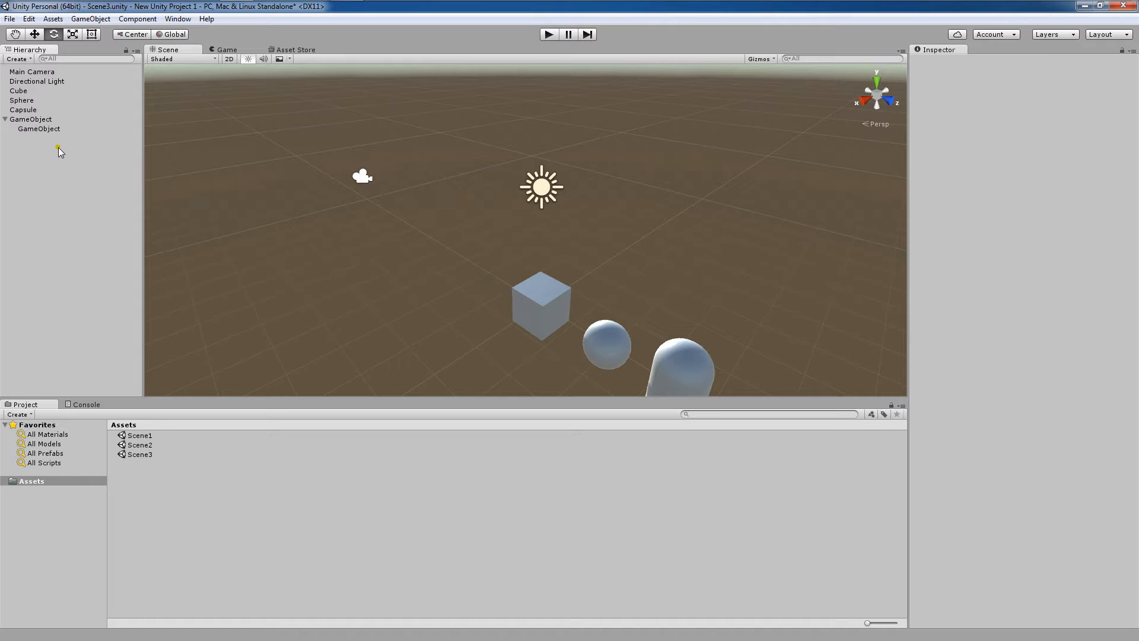
Compare the Cube's Transform and other components with those of the parent and child empty GameObjects
{"action": "left_click", "coordinate": [38, 90]}
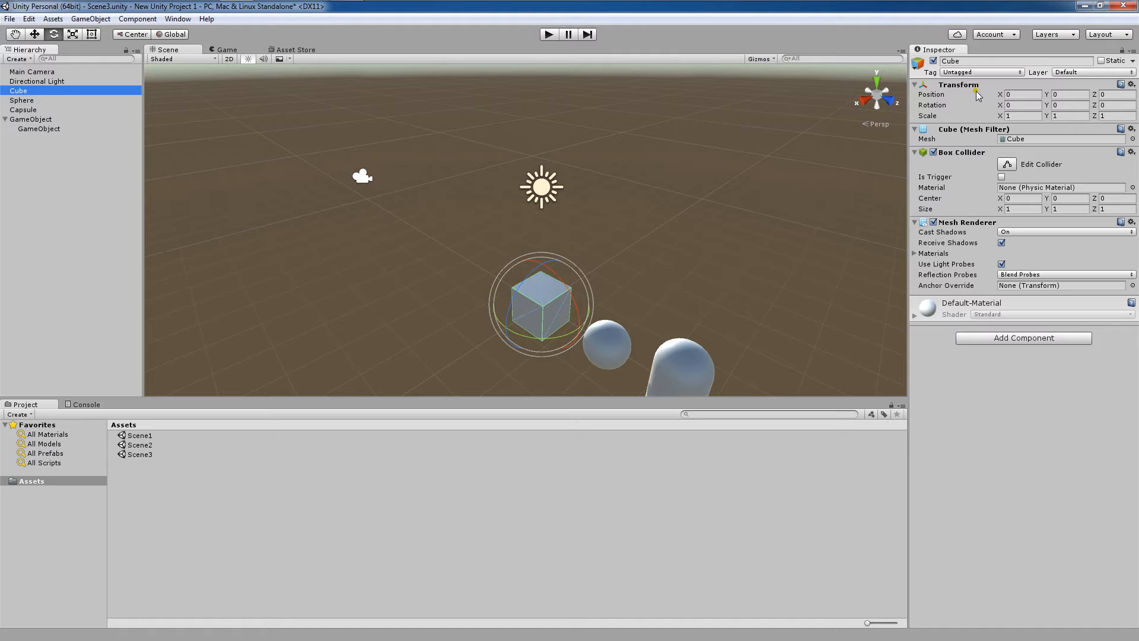
{"action": "mouse_move", "coordinate": [977, 94]}
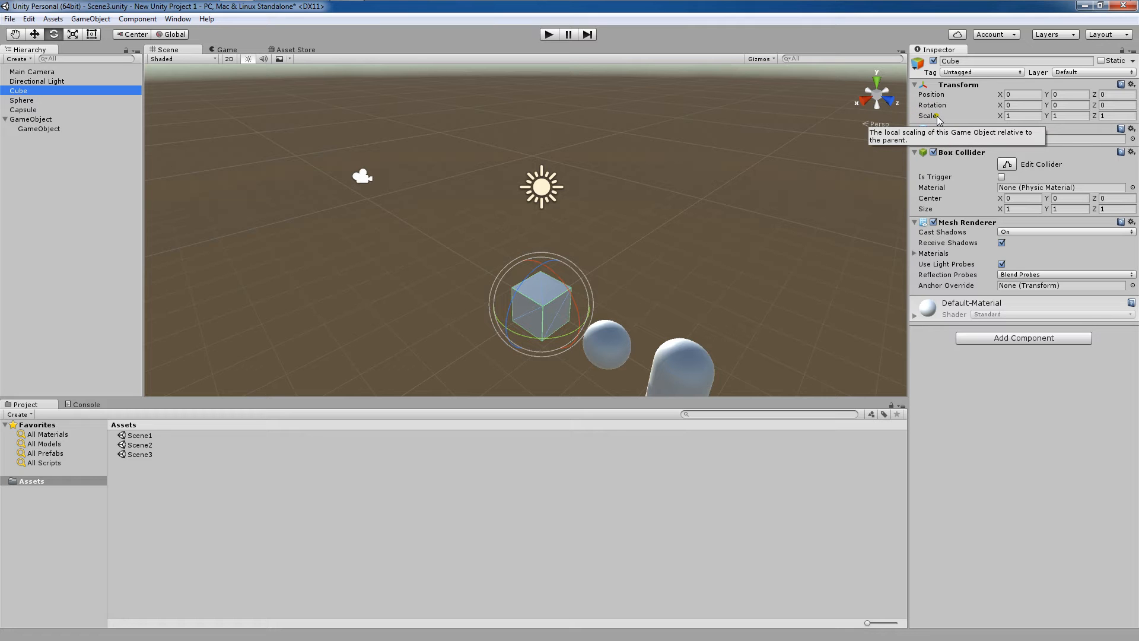
{"action": "left_click", "coordinate": [53, 120]}
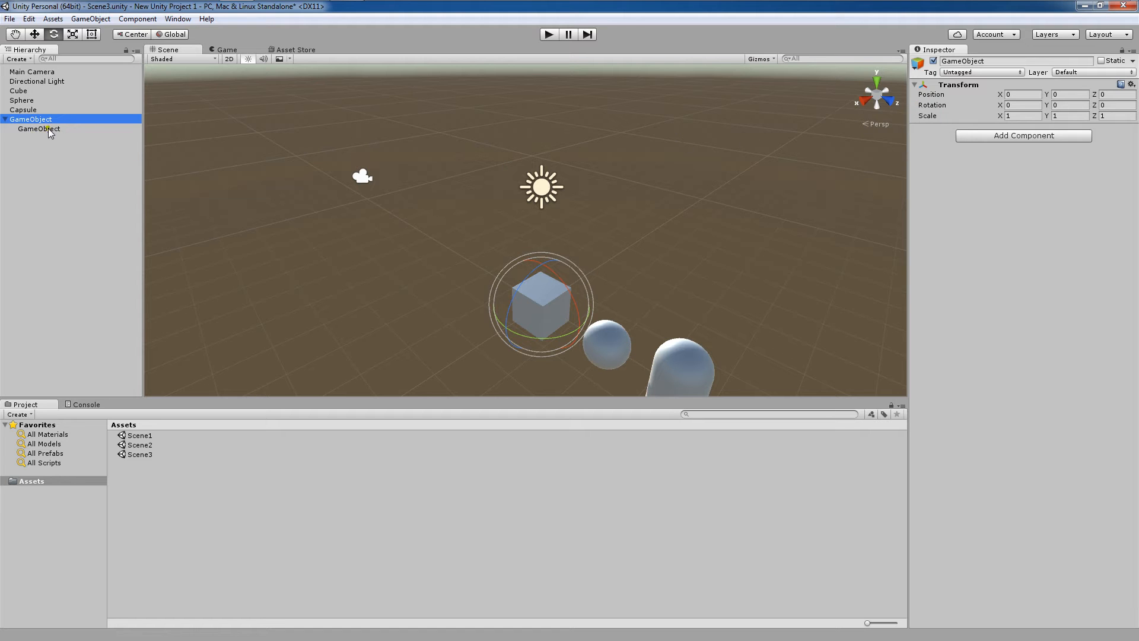
{"action": "left_click", "coordinate": [54, 129]}
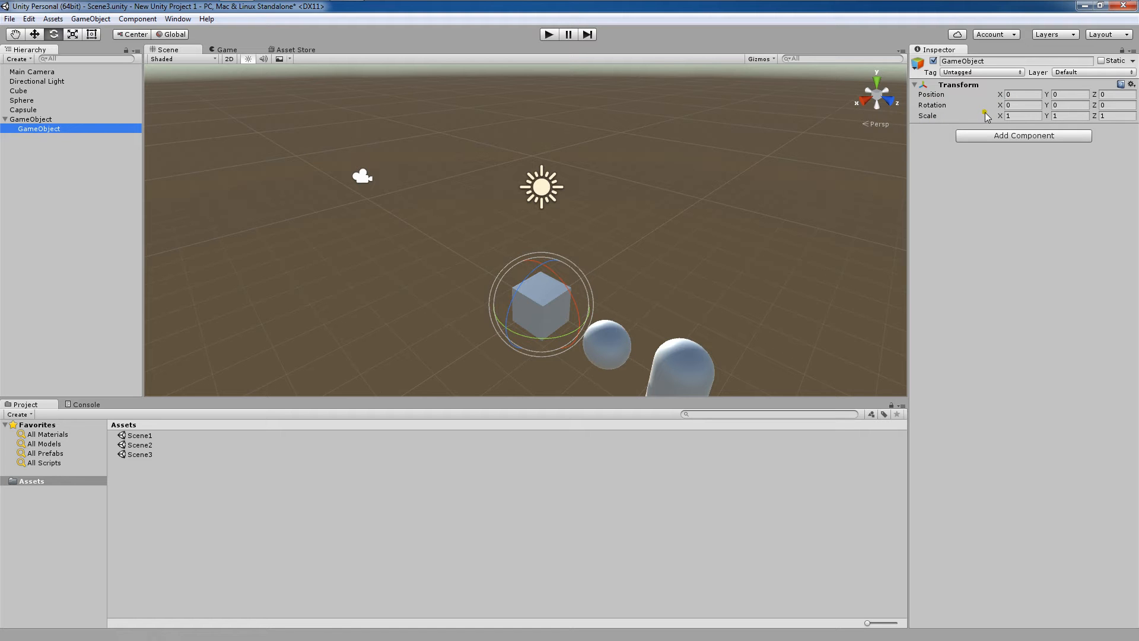
{"action": "left_click", "coordinate": [101, 166]}
{"action": "left_click", "coordinate": [39, 119]}
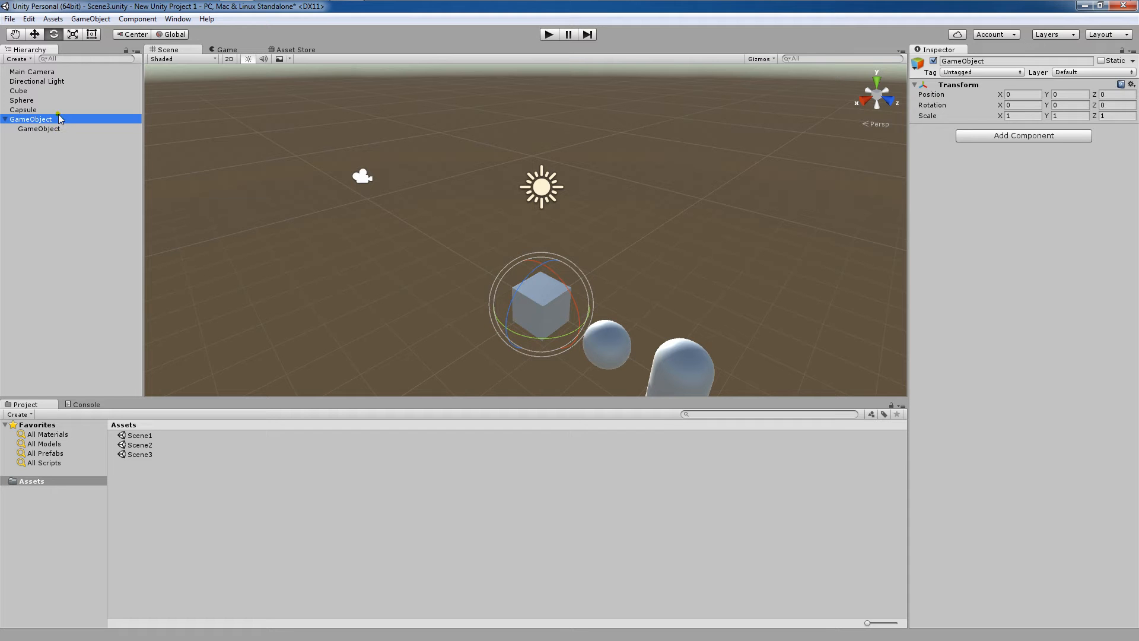
{"action": "left_click", "coordinate": [50, 145]}
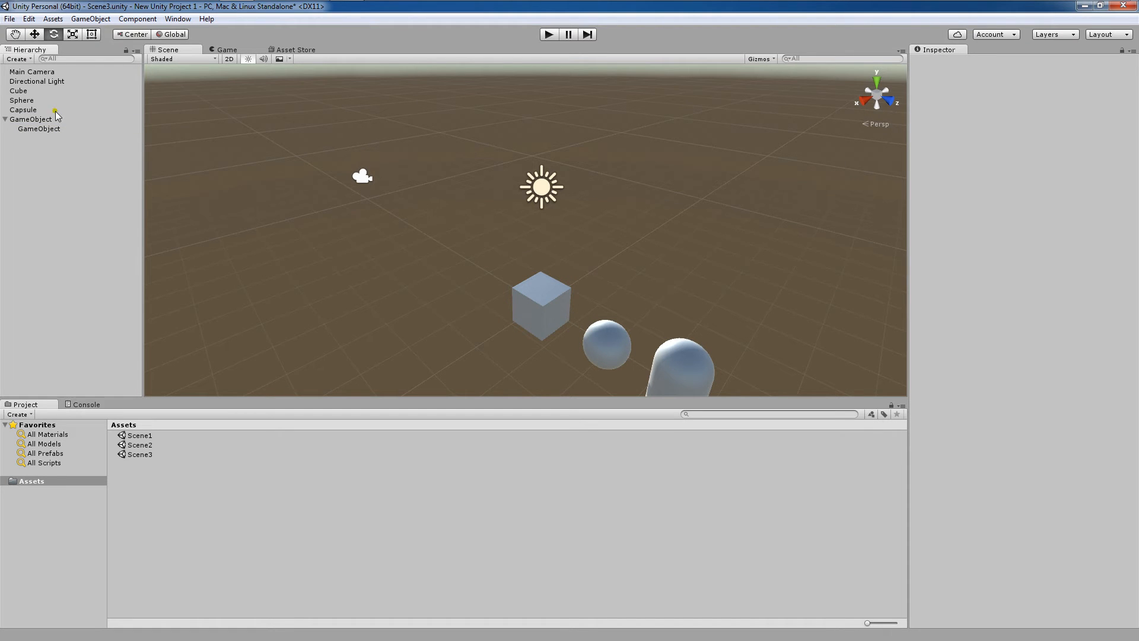
{"action": "left_click", "coordinate": [41, 83]}
{"action": "left_click", "coordinate": [30, 91]}
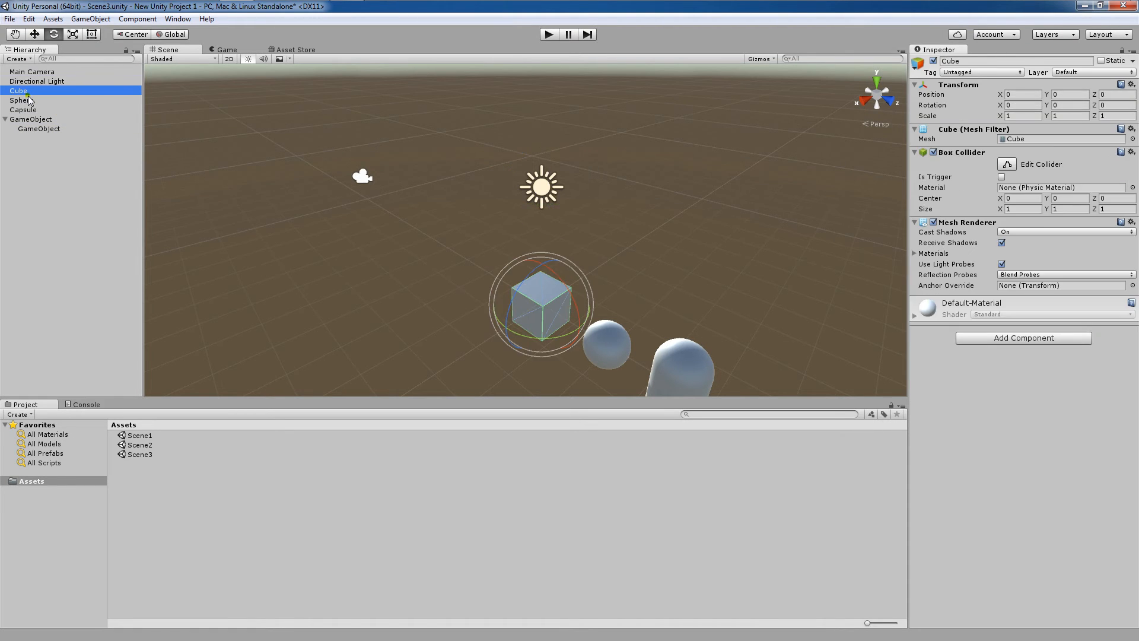
Toggle the Sphere's Mesh Renderer off and on to compare its appearance in the scene
{"action": "left_click", "coordinate": [24, 101]}
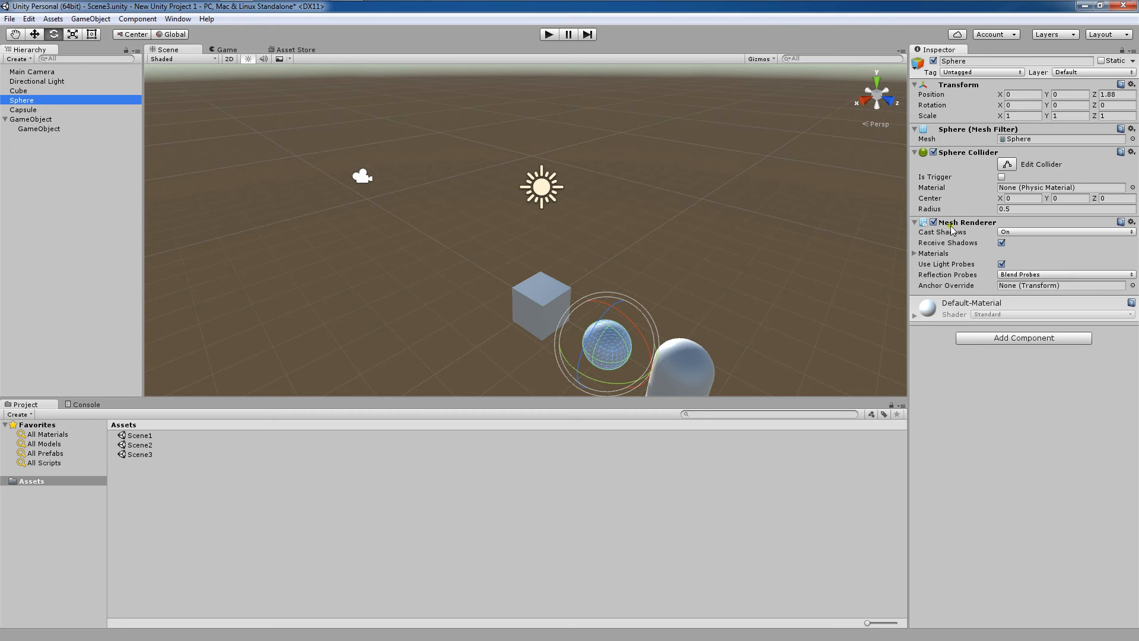
{"action": "left_click", "coordinate": [934, 222]}
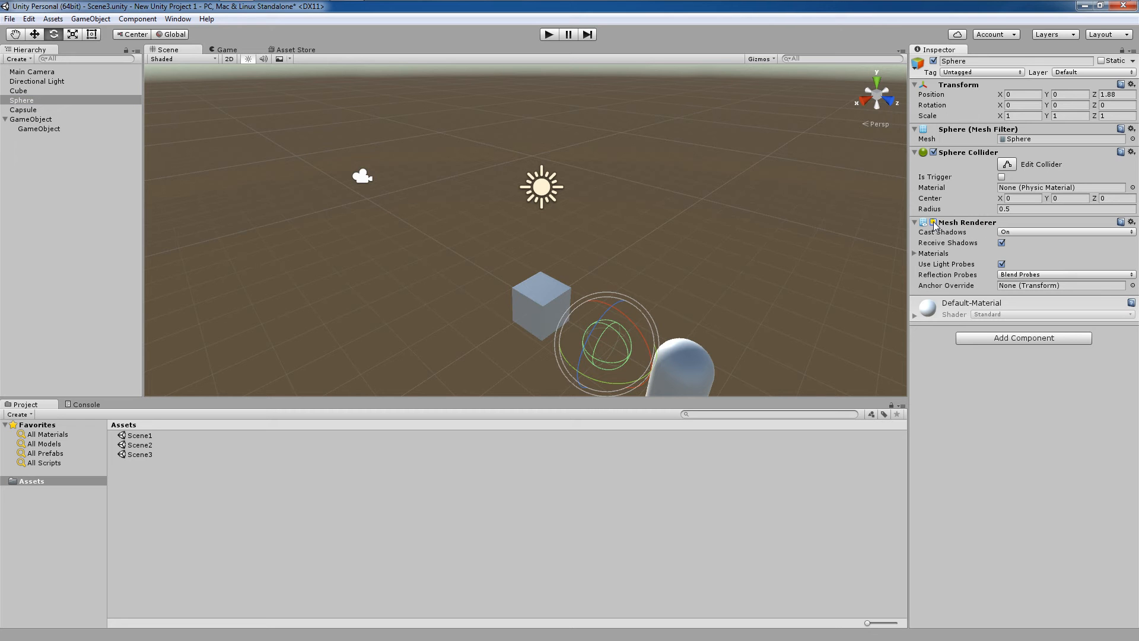
{"action": "left_click", "coordinate": [933, 222]}
{"action": "left_click", "coordinate": [933, 222]}
{"action": "middle_click_drag", "start_coordinate": [719, 198], "coordinate": [589, 219]}
{"action": "left_click", "coordinate": [934, 222]}
{"action": "left_click", "coordinate": [933, 222]}
{"action": "left_click", "coordinate": [934, 223]}
{"action": "left_click", "coordinate": [933, 223]}
{"action": "left_click", "coordinate": [934, 223]}
{"action": "left_click", "coordinate": [934, 223]}
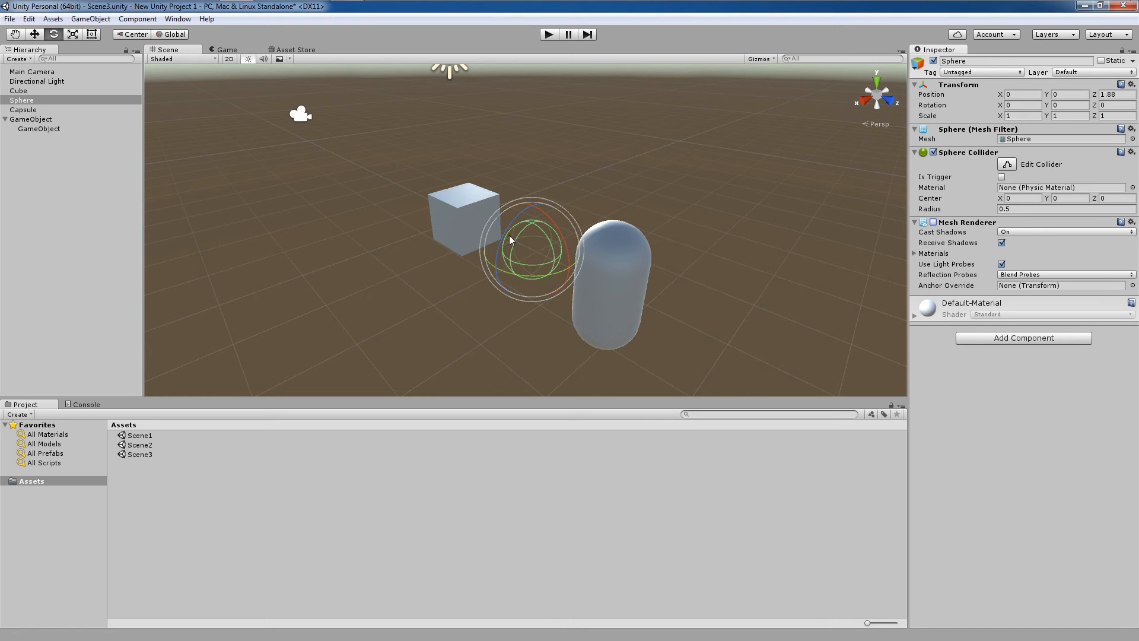
Switch the Sphere Collider off and on while toggling the Mesh Renderer, leaving both components enabled
{"action": "left_click", "coordinate": [934, 153]}
{"action": "left_click", "coordinate": [933, 222]}
{"action": "left_click", "coordinate": [933, 222]}
{"action": "left_click", "coordinate": [934, 222]}
{"action": "left_click", "coordinate": [933, 223]}
{"action": "left_click", "coordinate": [933, 222]}
{"action": "left_click", "coordinate": [934, 222]}
{"action": "left_click", "coordinate": [934, 222]}
{"action": "left_click", "coordinate": [933, 152]}
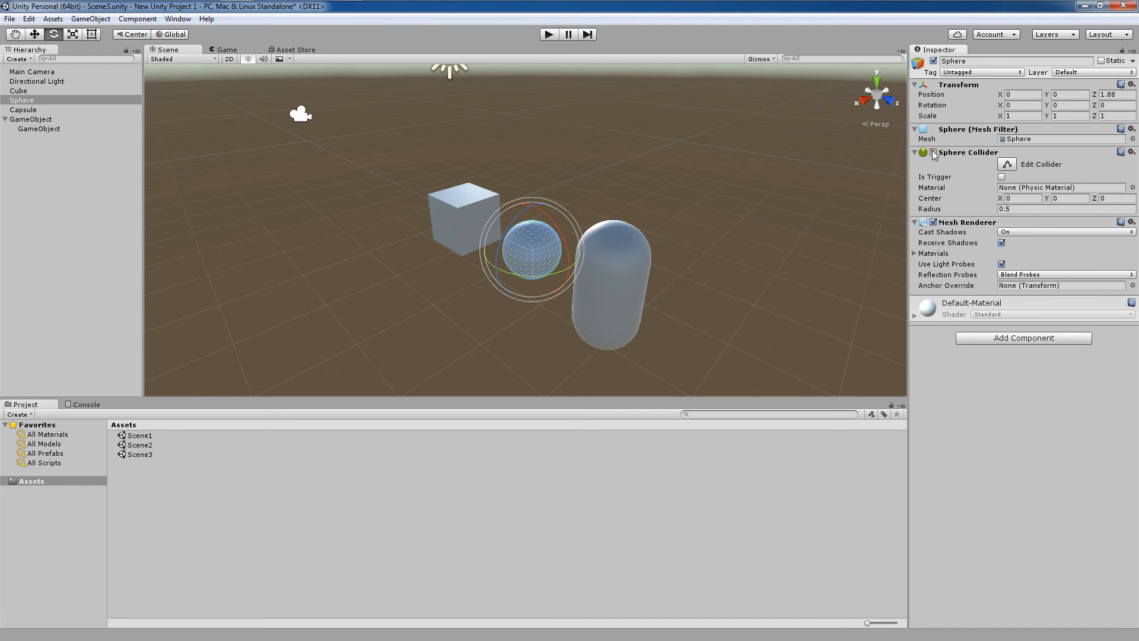
Expand the Sphere's Default-Material settings and examine the sphere up close
{"action": "left_click", "coordinate": [915, 316]}
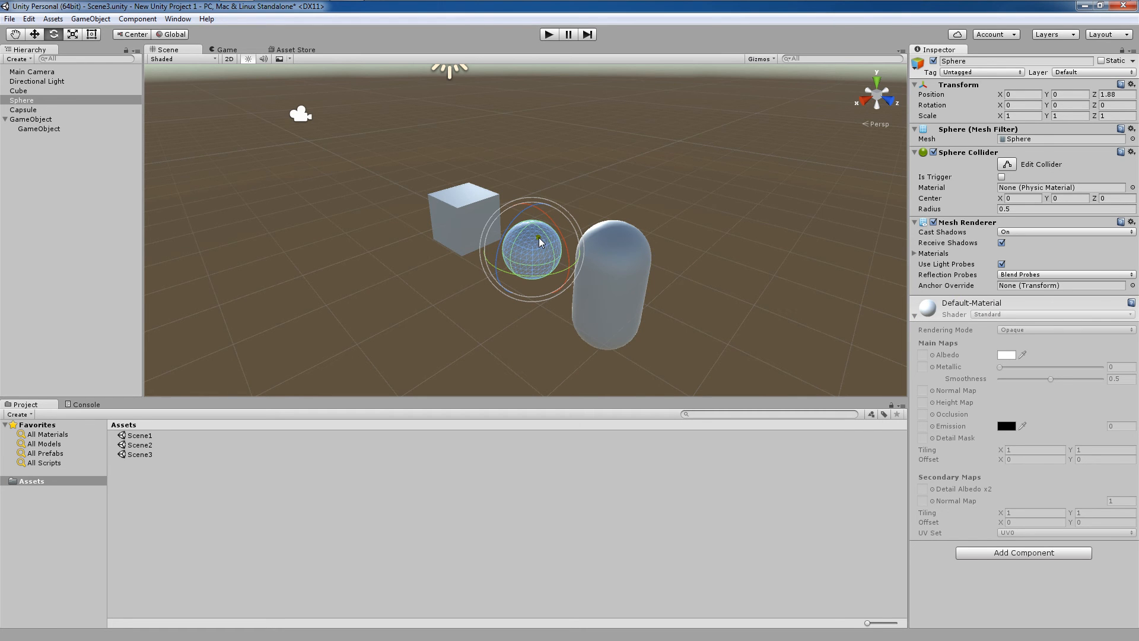
{"action": "middle_click_drag", "start_coordinate": [537, 237], "coordinate": [627, 237]}
{"action": "scroll", "coordinate": [652, 237], "scroll_direction": "up", "scroll_amount": 5}
{"action": "middle_click_drag", "start_coordinate": [685, 216], "coordinate": [596, 224]}
{"action": "scroll", "coordinate": [596, 224], "scroll_direction": "up", "scroll_amount": 3}
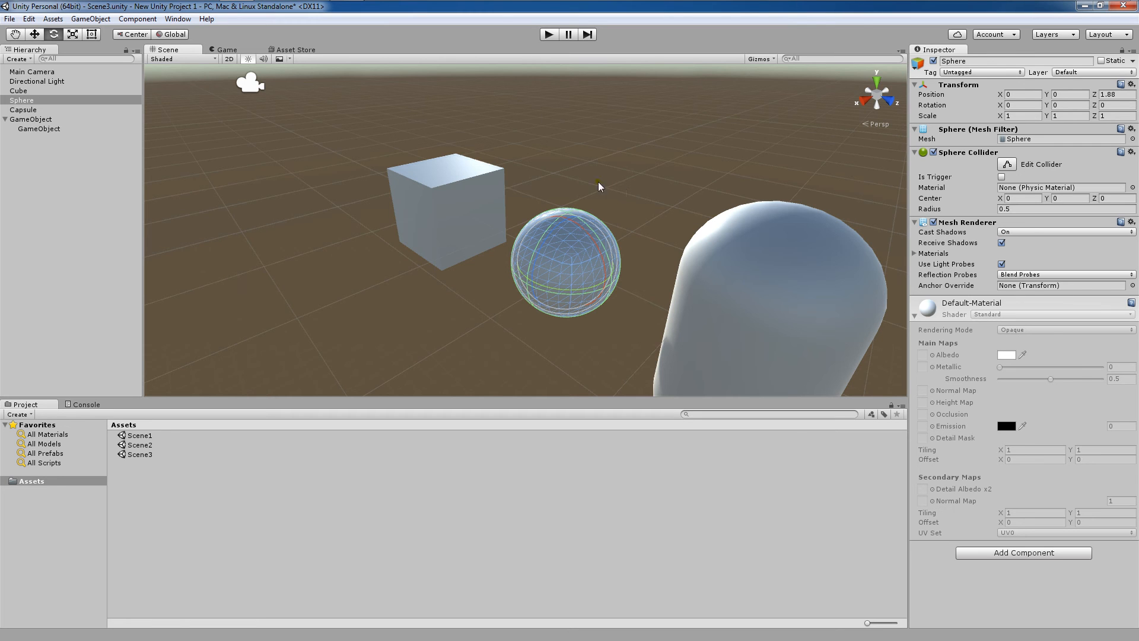
Reselect the Sphere without renaming it and review its attached components
{"action": "left_click", "coordinate": [98, 194]}
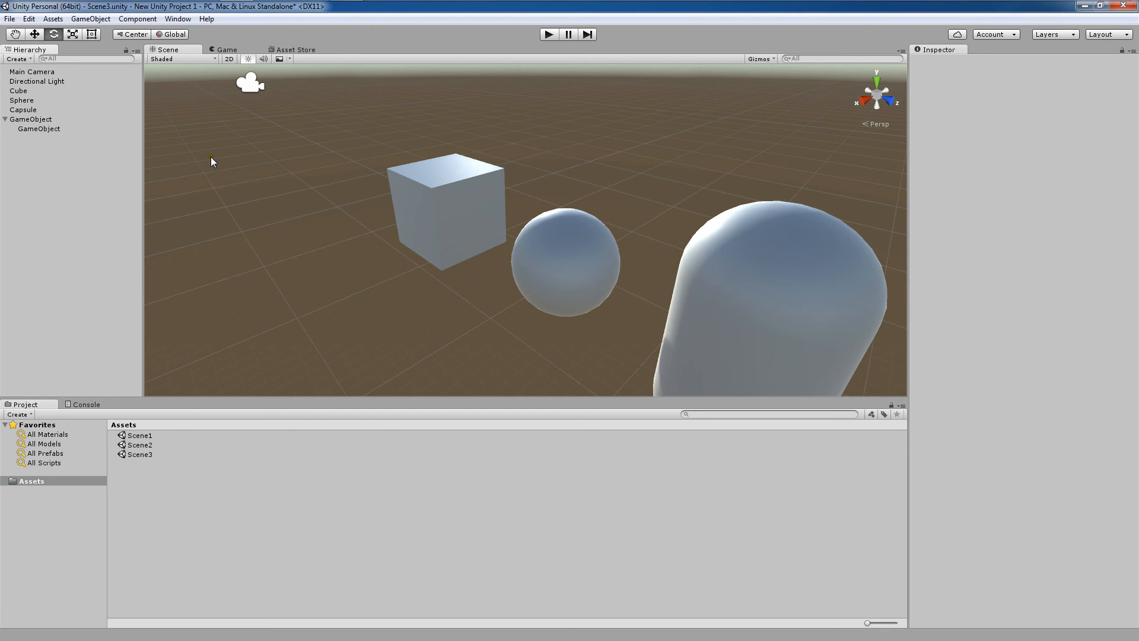
{"action": "left_click", "coordinate": [55, 102]}
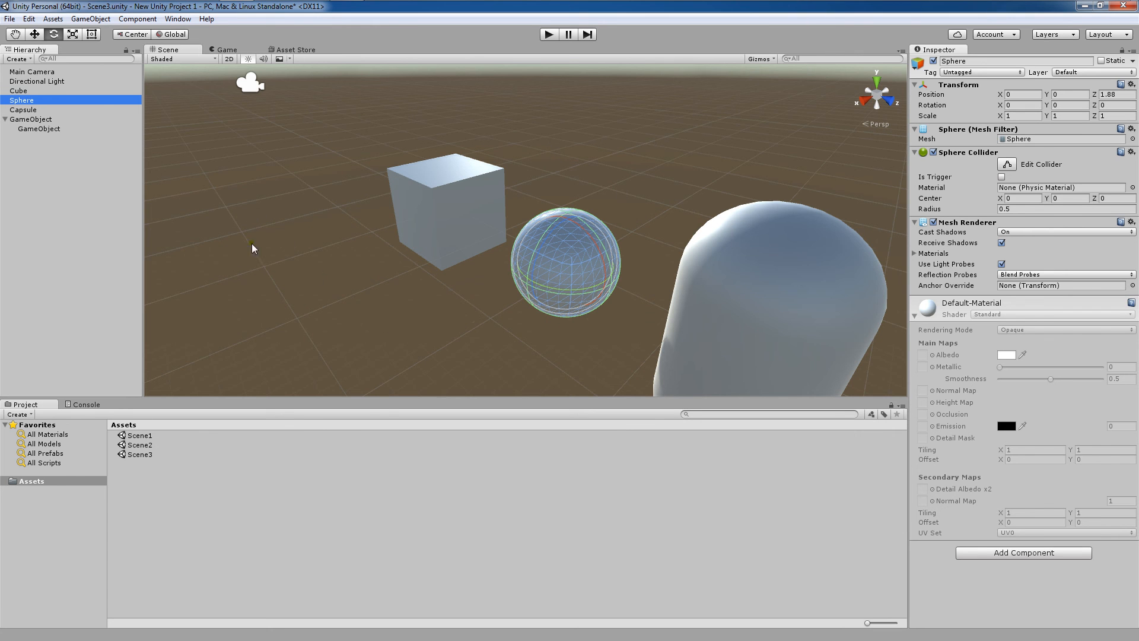
{"action": "left_click", "coordinate": [70, 101]}
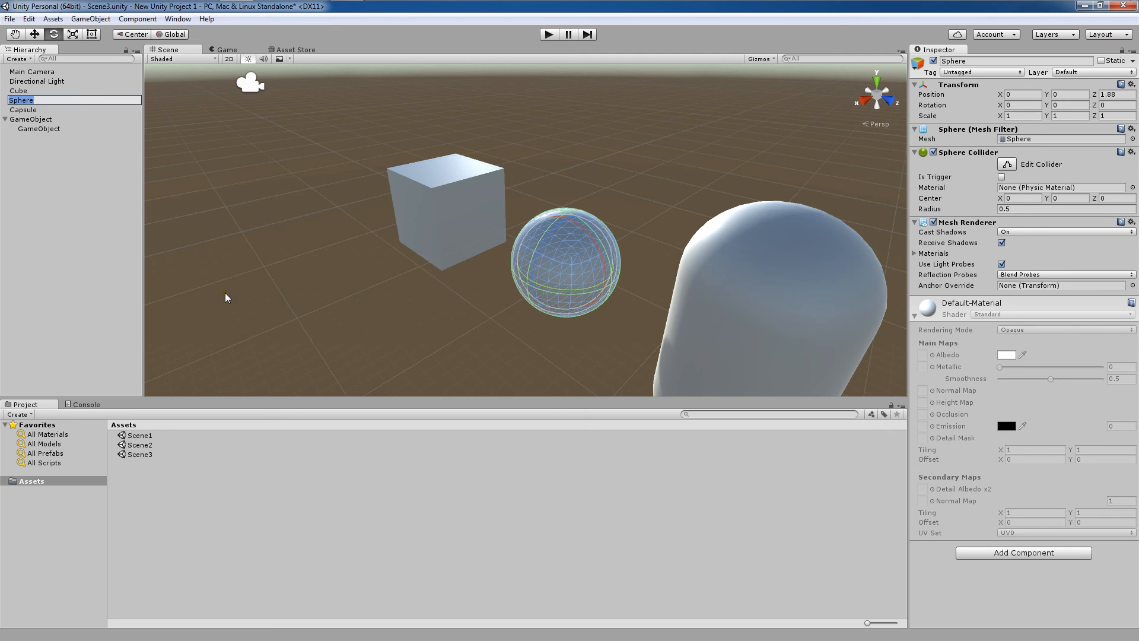
{"action": "left_click", "coordinate": [90, 110]}
{"action": "left_click", "coordinate": [99, 102]}
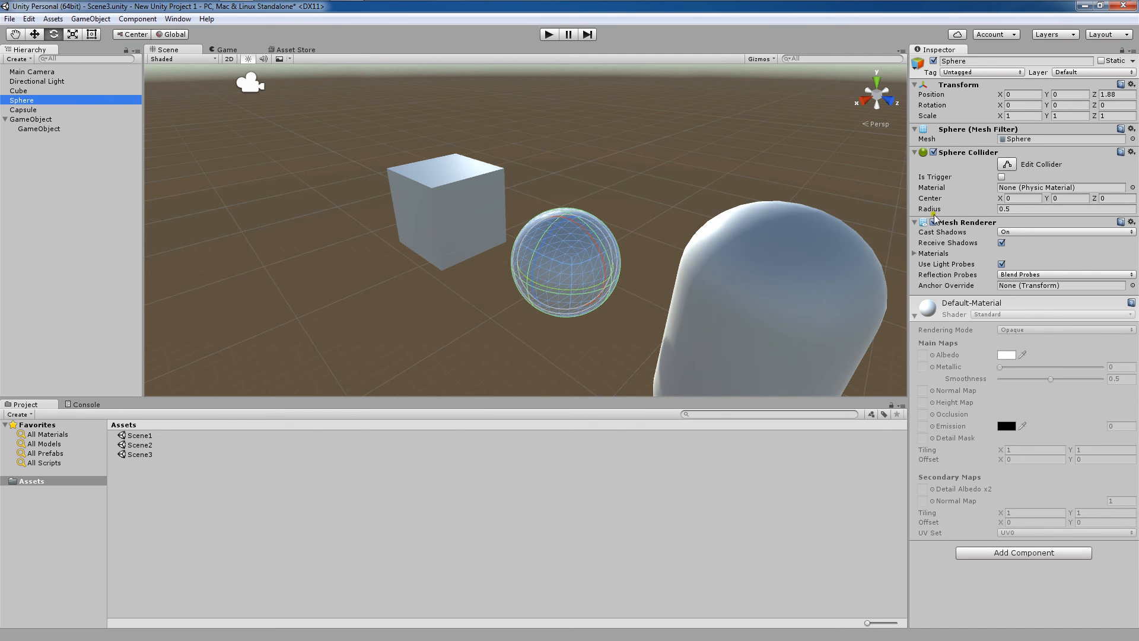